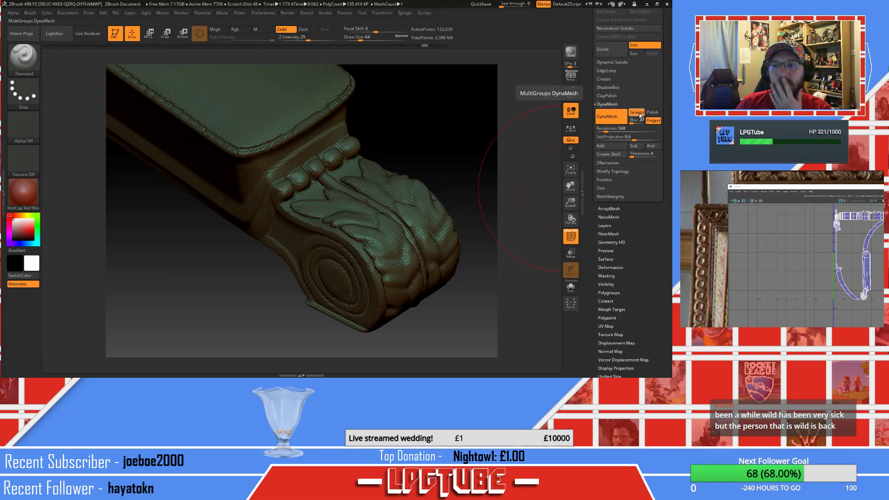
Turn off Groups for DynaMesh and re-mesh the chair arm at resolution 568 with Project enabled
click(638, 112)
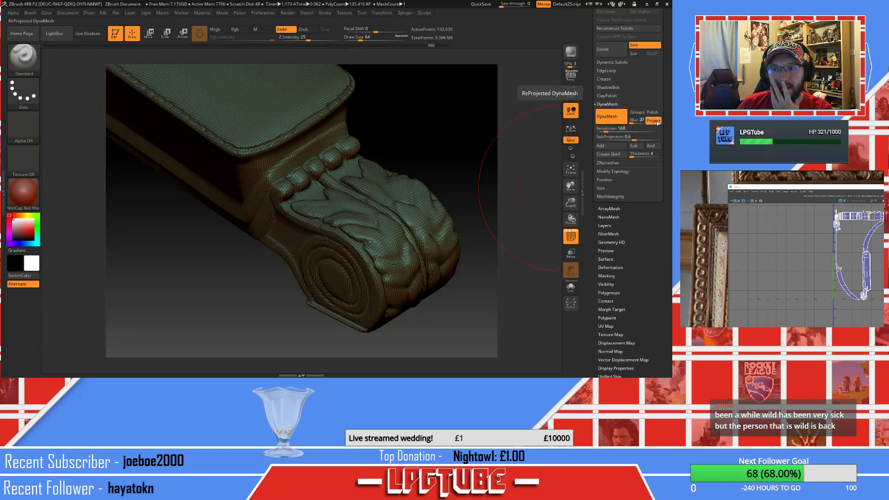
click(617, 129)
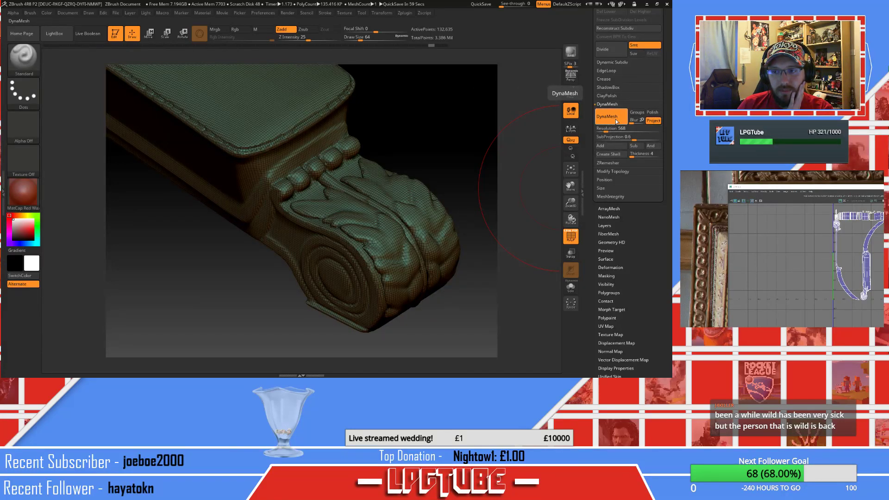
key(ctrl)
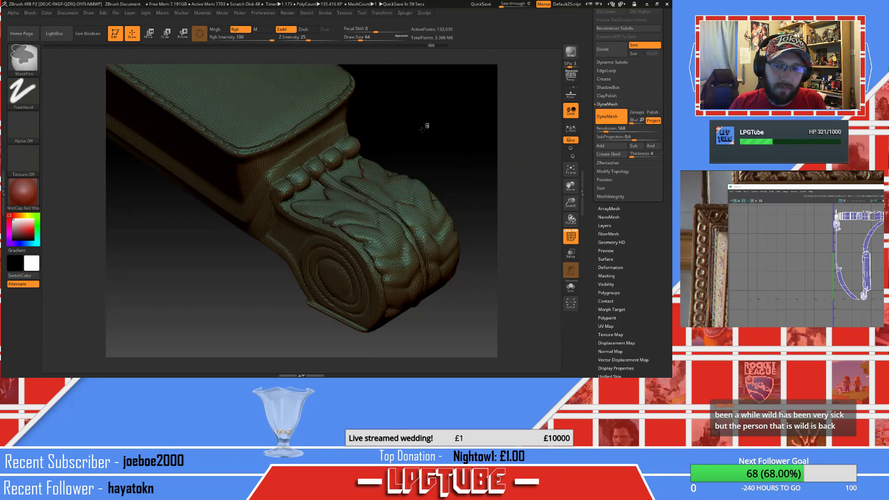
ctrl+click(426, 126)
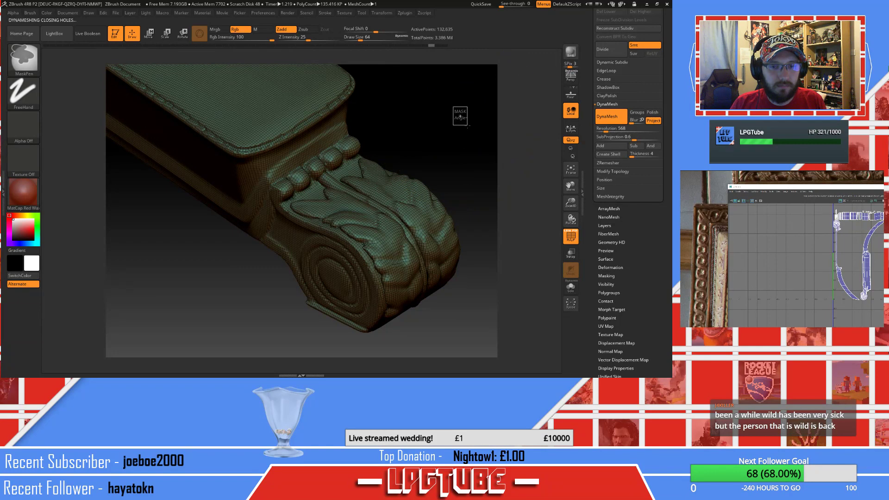
ctrl+click(460, 118)
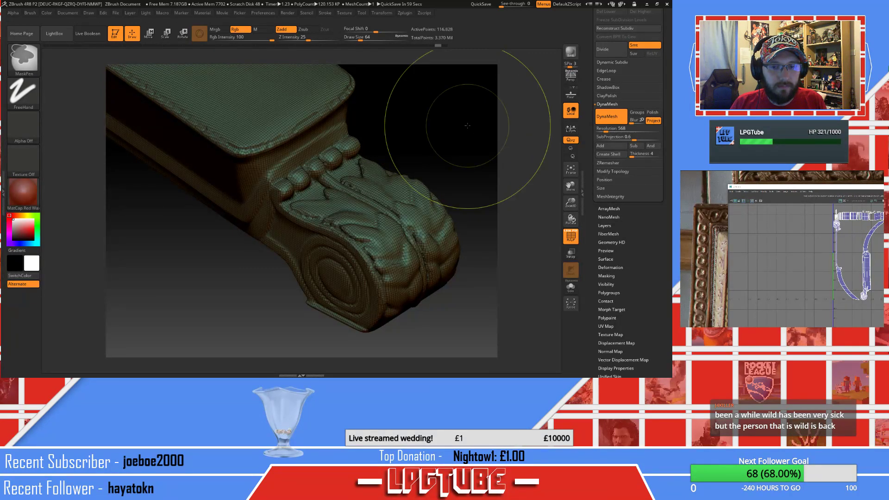
mouse_move(433, 127)
mouse_down()
mouse_move(379, 111)
mouse_move(422, 122)
mouse_move(402, 169)
mouse_up()
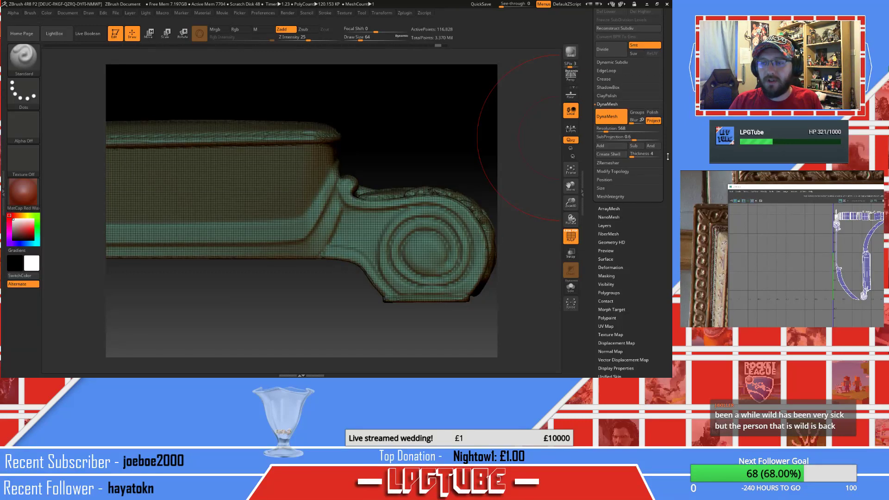
Retopologize the chair arm with ZRemesher using the Half polygon count option and FreezeBorder on
click(607, 162)
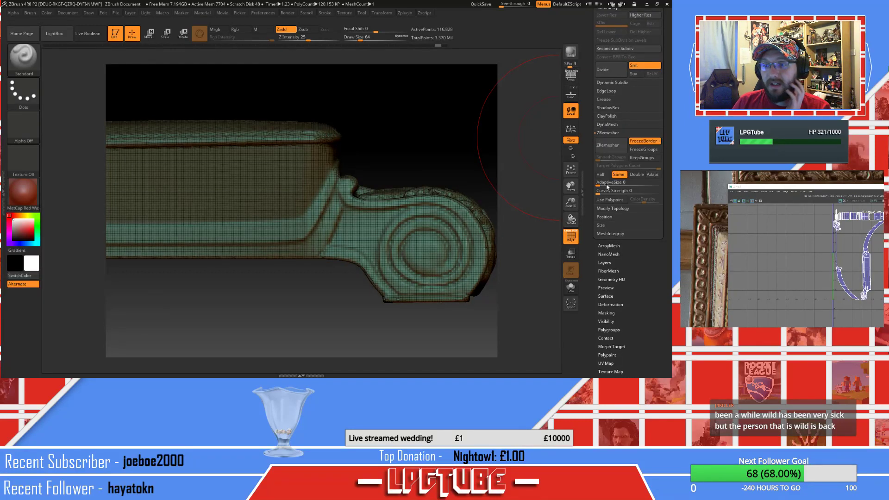
click(607, 124)
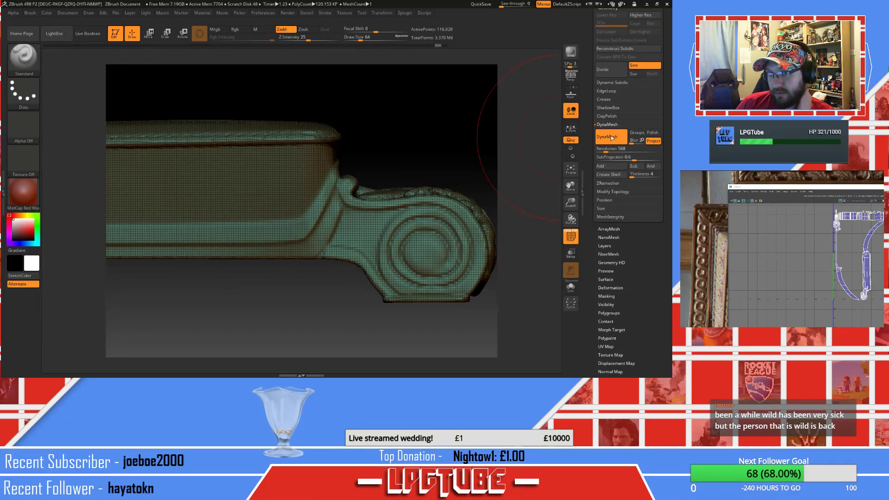
click(609, 183)
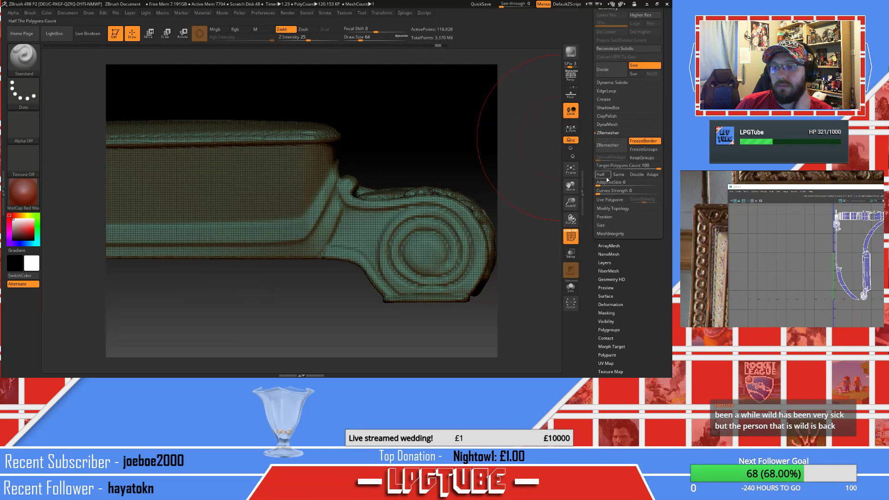
click(604, 175)
click(609, 144)
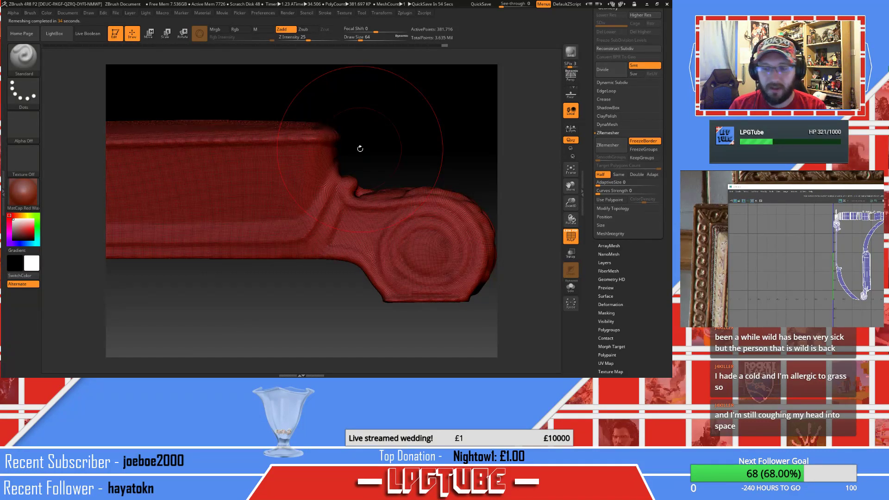
drag(373, 152, 336, 175)
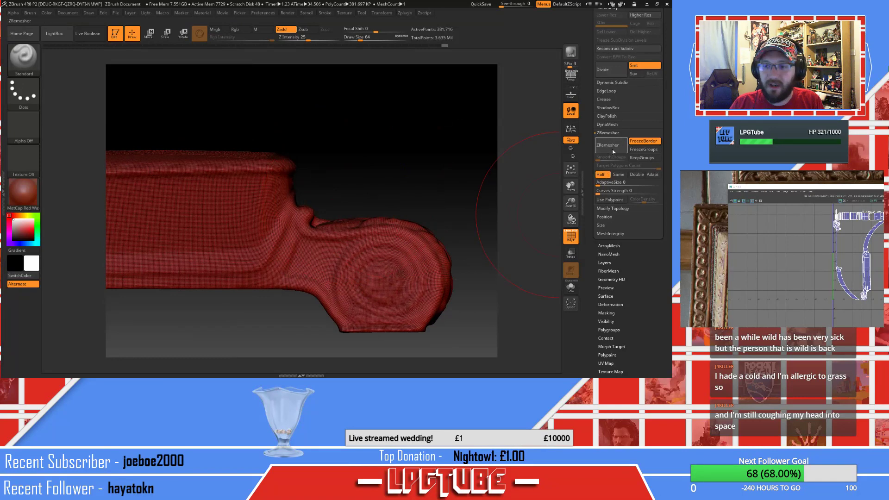
drag(432, 159, 430, 180)
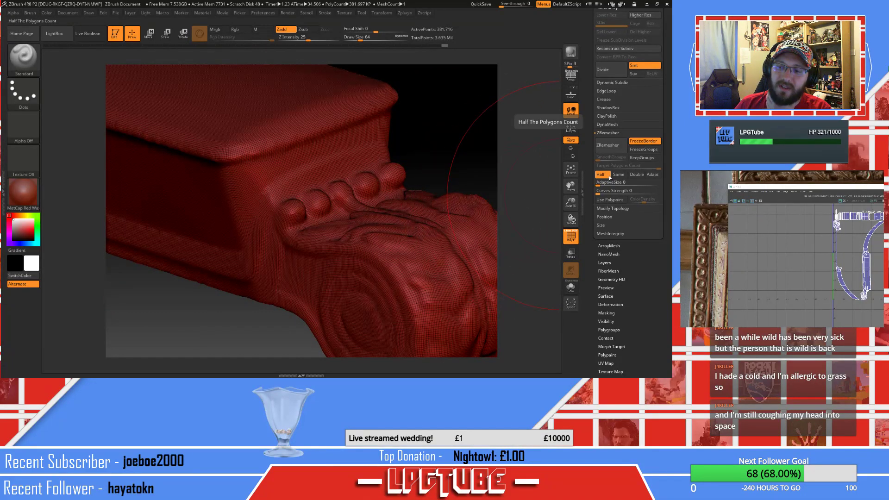
Run a second ZRemesher pass on the arm, keeping Half and FreezeBorder enabled, and return to ZBrush from Maya
click(610, 146)
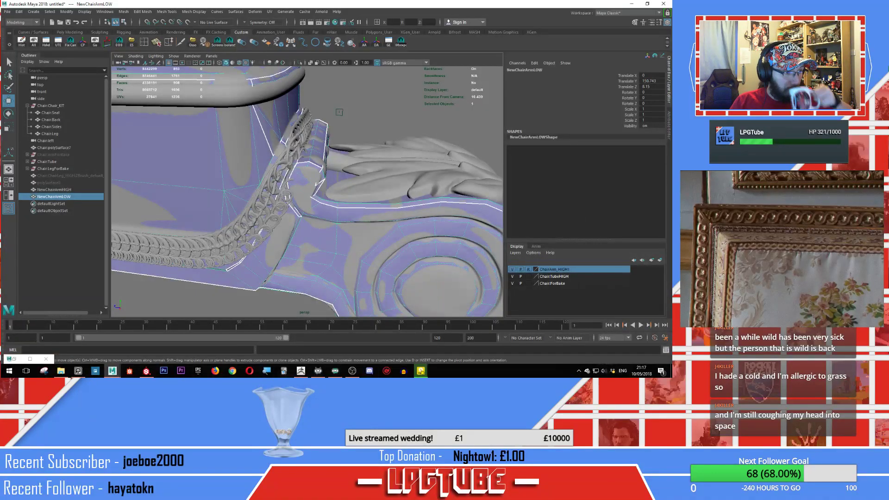
click(300, 371)
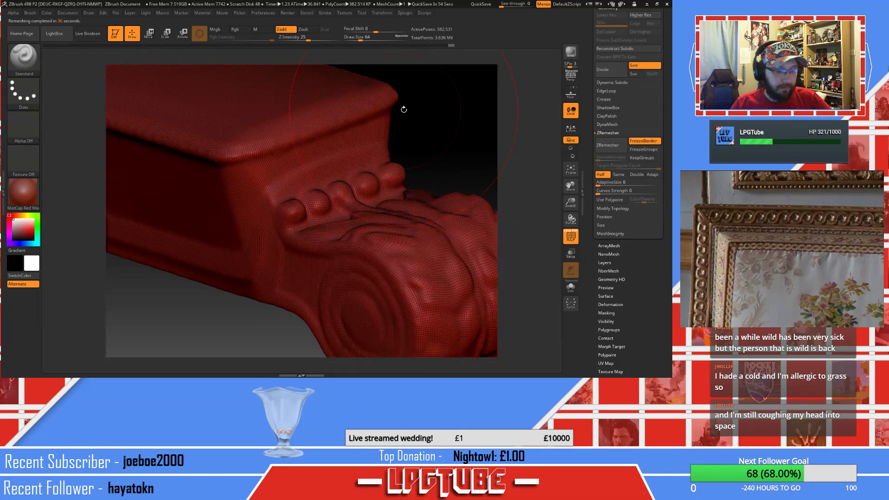
mouse_move(398, 125)
mouse_down()
mouse_move(402, 143)
mouse_move(417, 93)
mouse_move(407, 115)
mouse_move(516, 183)
mouse_up()
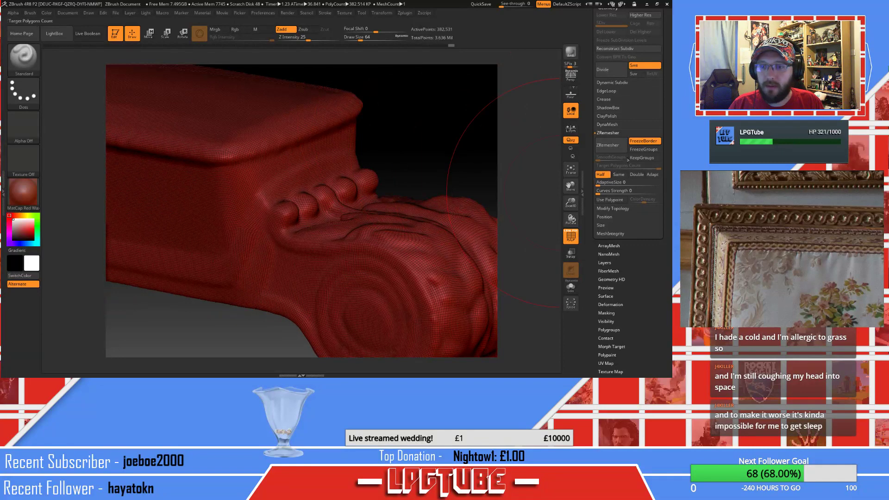
Turn off FreezeBorder and remesh the chair arm with ZRemesher at half the polygon count
click(643, 141)
click(609, 148)
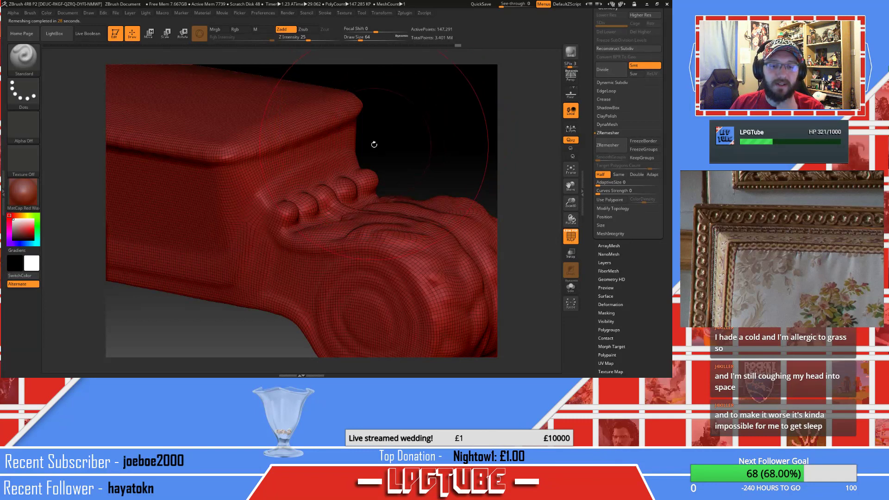
drag(389, 131, 402, 185)
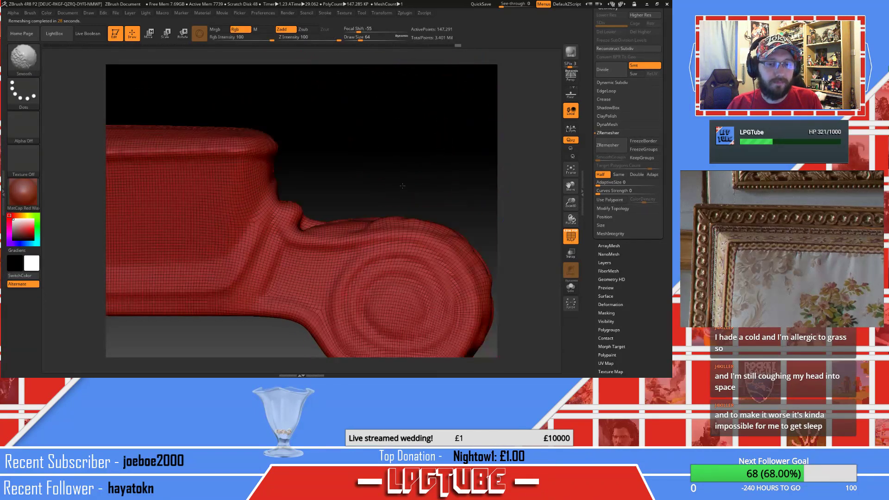
alt+drag(359, 157, 272, 129)
mouse_move(340, 144)
mouse_down()
mouse_move(323, 153)
mouse_move(365, 176)
mouse_move(370, 192)
mouse_move(351, 164)
mouse_move(359, 140)
mouse_move(369, 152)
mouse_move(361, 181)
mouse_move(342, 159)
mouse_up()
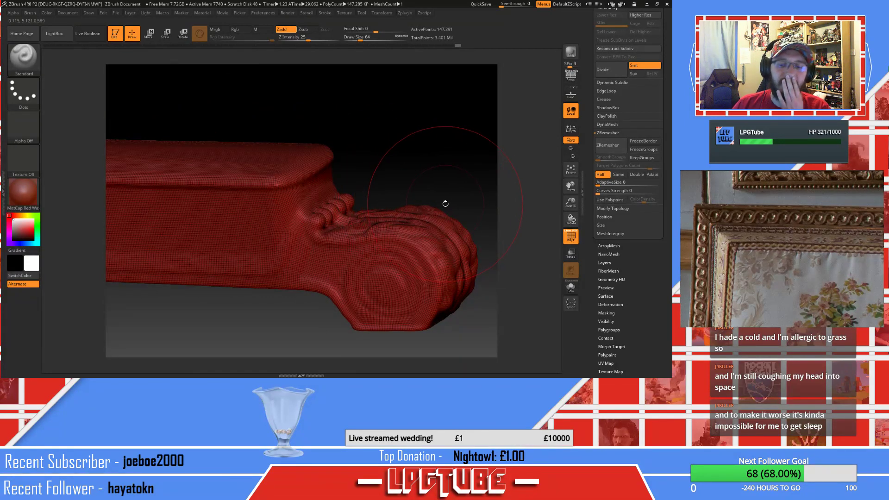
Run two more ZRemesher passes at Half to reduce the arm's polygons, checking the scroll end's topology
click(607, 145)
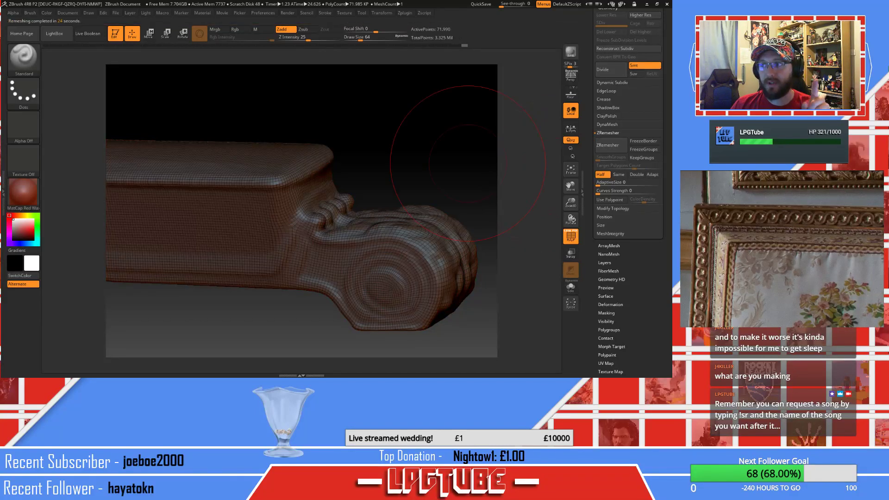
mouse_move(396, 155)
mouse_down()
mouse_move(401, 186)
mouse_move(375, 216)
mouse_move(397, 203)
mouse_move(377, 167)
mouse_move(419, 218)
mouse_move(330, 187)
mouse_move(307, 214)
mouse_move(427, 236)
mouse_up()
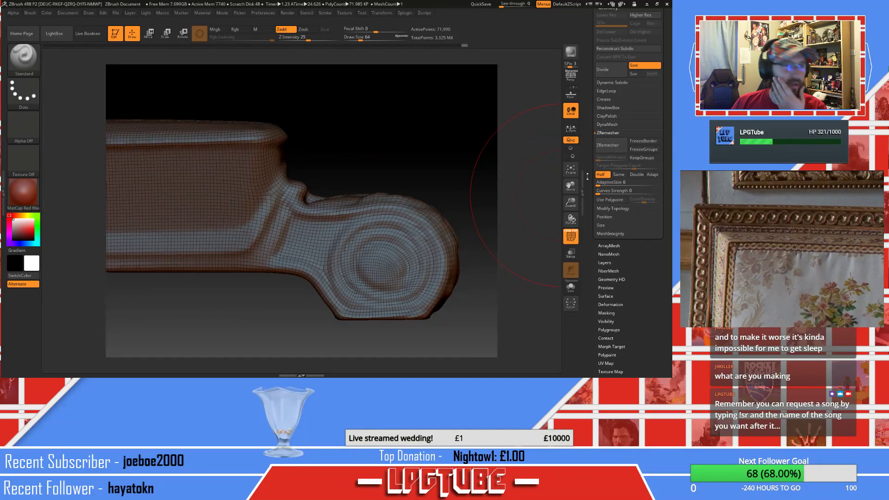
click(607, 145)
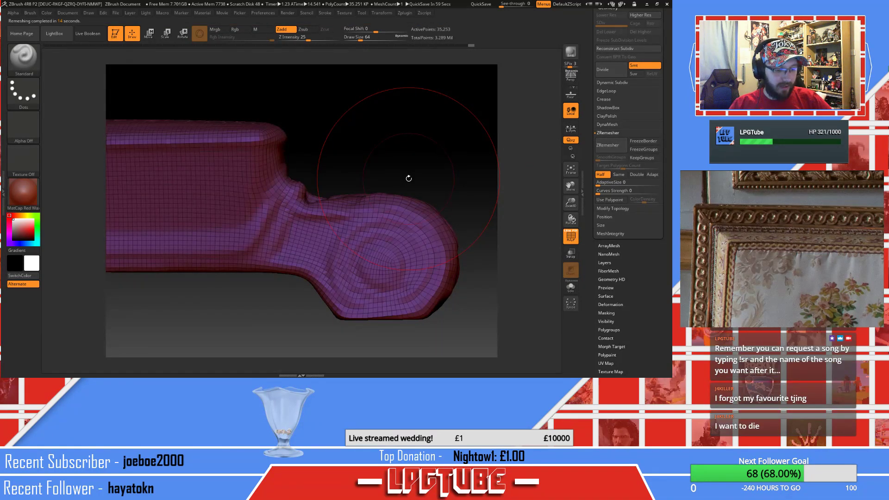
mouse_move(389, 176)
mouse_down()
mouse_move(376, 194)
mouse_move(259, 210)
mouse_move(325, 240)
mouse_move(259, 203)
mouse_move(424, 213)
mouse_up()
mouse_move(365, 198)
alt+mouse_down()
mouse_move(406, 214)
mouse_move(387, 191)
mouse_move(416, 250)
mouse_move(421, 193)
mouse_move(409, 206)
mouse_move(393, 201)
mouse_move(369, 240)
mouse_move(396, 215)
mouse_move(403, 233)
mouse_move(383, 198)
alt+mouse_up()
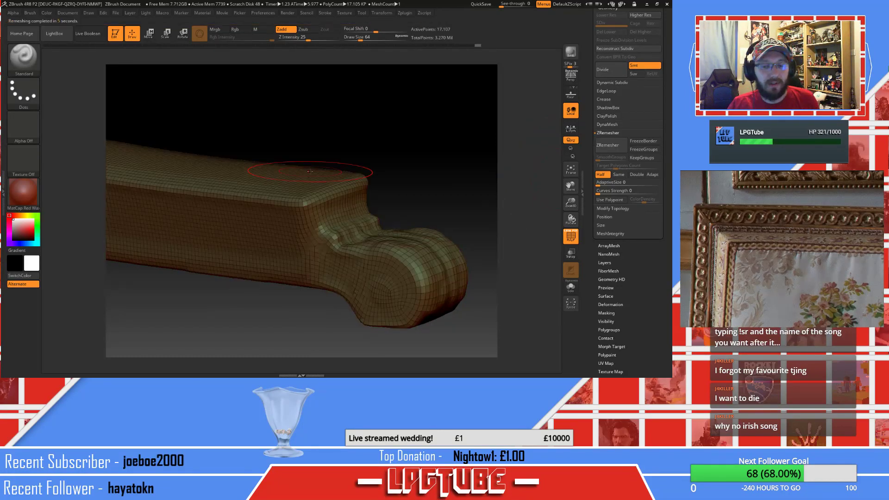
Try to reduce the arm to a very low-poly mesh by repeating ZRemesher at Half
drag(339, 158, 574, 184)
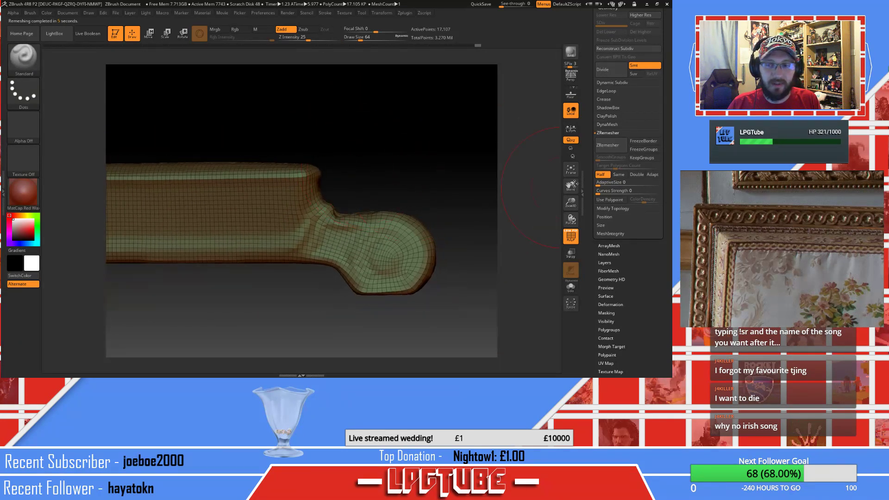
click(609, 146)
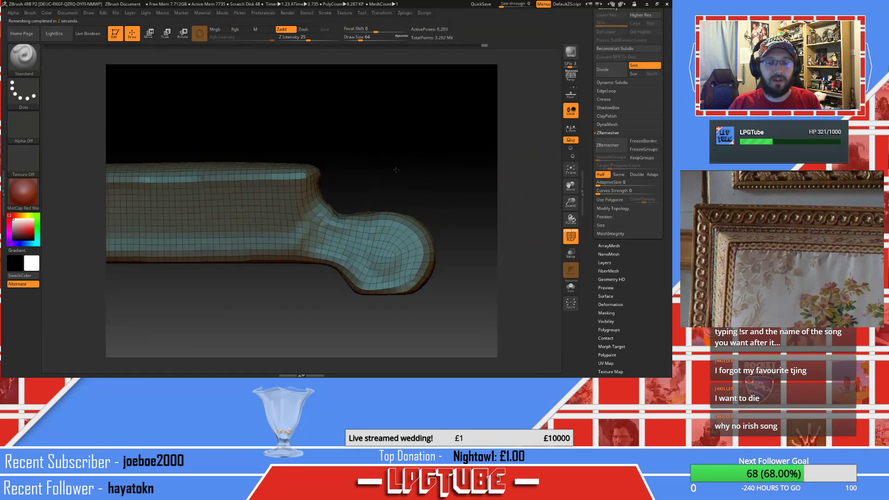
mouse_move(396, 163)
mouse_down()
mouse_move(374, 173)
mouse_move(389, 176)
mouse_move(357, 169)
mouse_move(432, 171)
mouse_move(341, 183)
mouse_move(505, 194)
mouse_move(325, 184)
mouse_move(333, 194)
mouse_up()
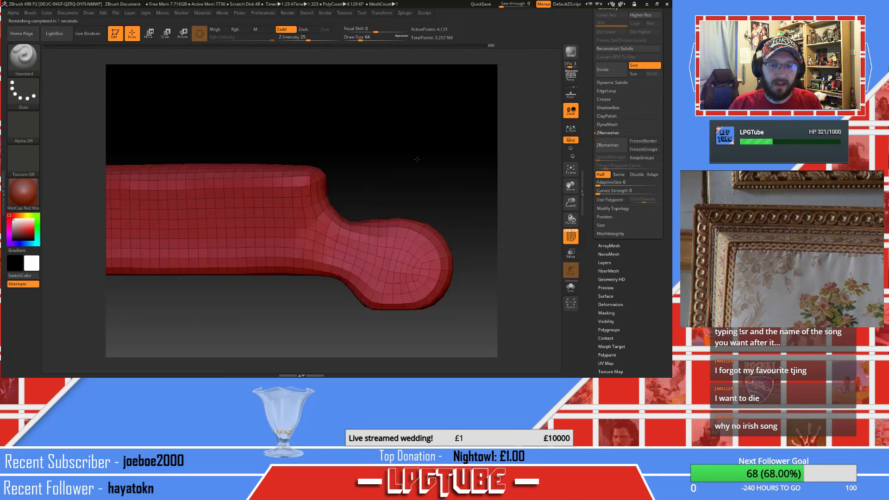
mouse_move(417, 159)
mouse_down()
mouse_move(406, 165)
mouse_move(417, 183)
mouse_move(402, 174)
mouse_move(409, 192)
mouse_move(238, 165)
mouse_move(371, 191)
mouse_up()
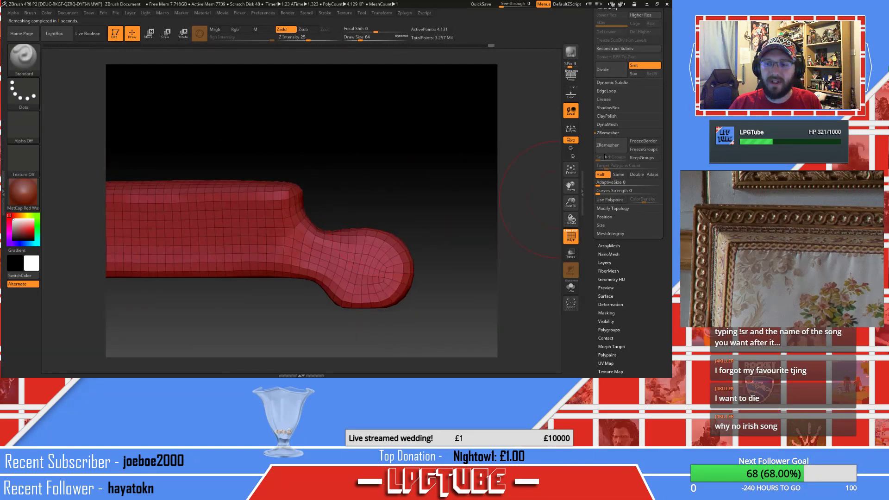
click(606, 149)
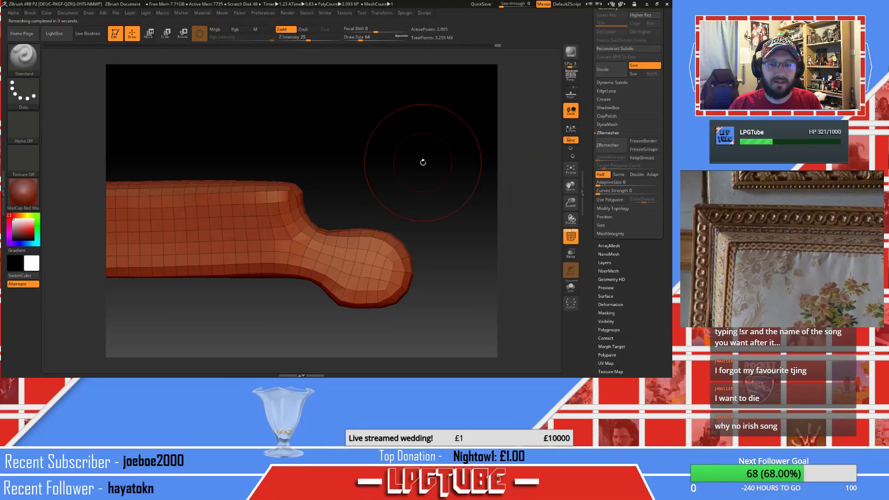
mouse_move(422, 162)
mouse_down()
mouse_move(398, 175)
mouse_move(411, 162)
mouse_up()
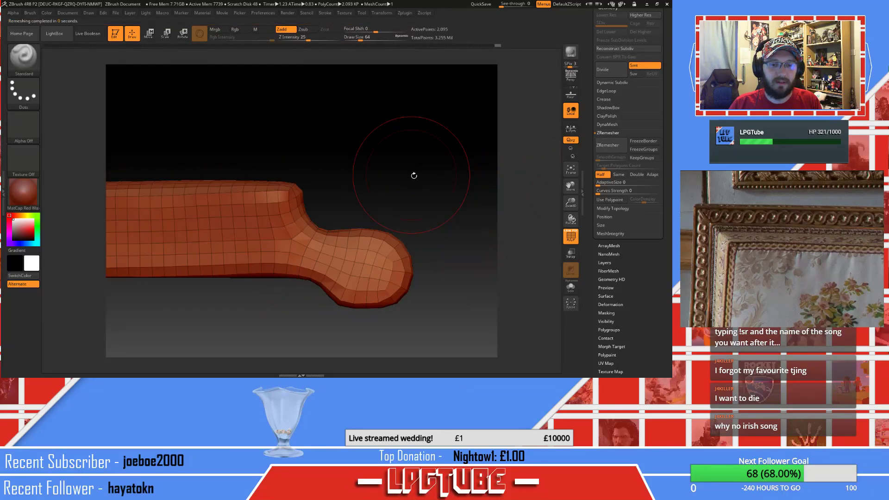
Set ZRemesher's AdaptiveSize to 100 and remesh the low-poly arm at Half
drag(620, 184, 661, 183)
click(607, 145)
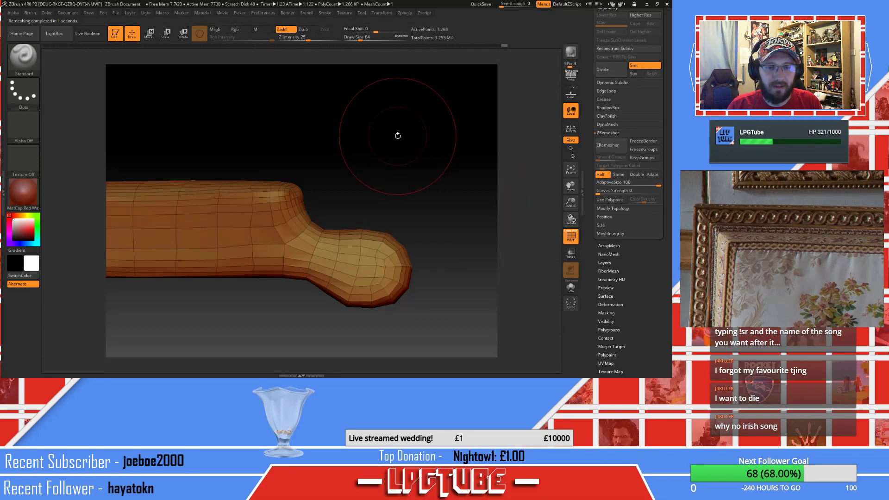
Undo the recent ZRemesher passes back to the denser mesh with the scroll and bead detail
key(ctrl+z)
key(ctrl+z)
key(ctrl+z)
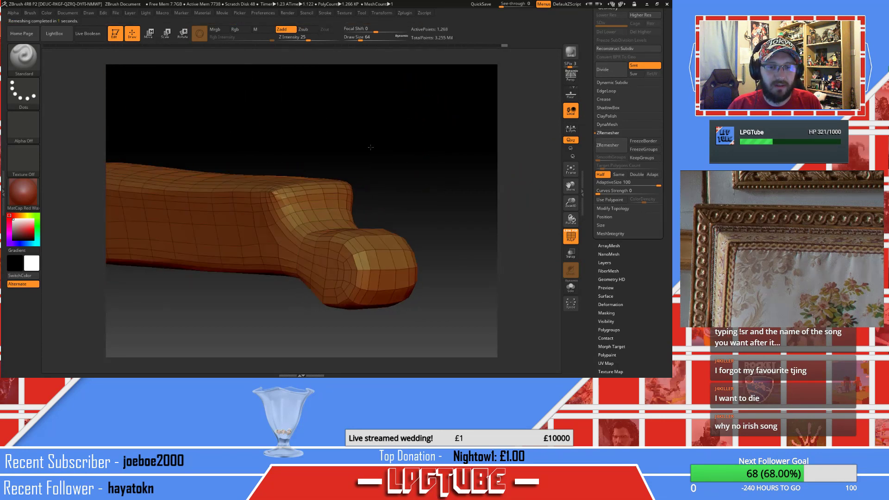
key(ctrl+d)
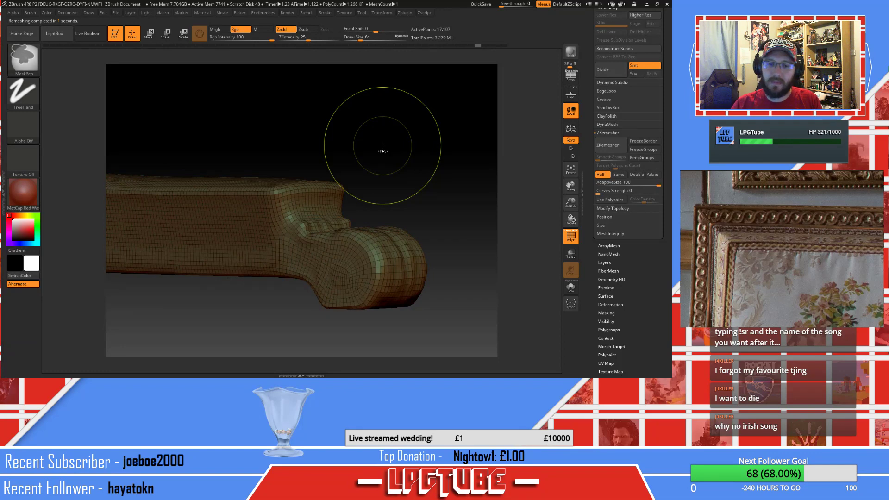
key(ctrl+z)
mouse_move(373, 142)
mouse_down()
mouse_move(393, 149)
mouse_move(396, 164)
mouse_up()
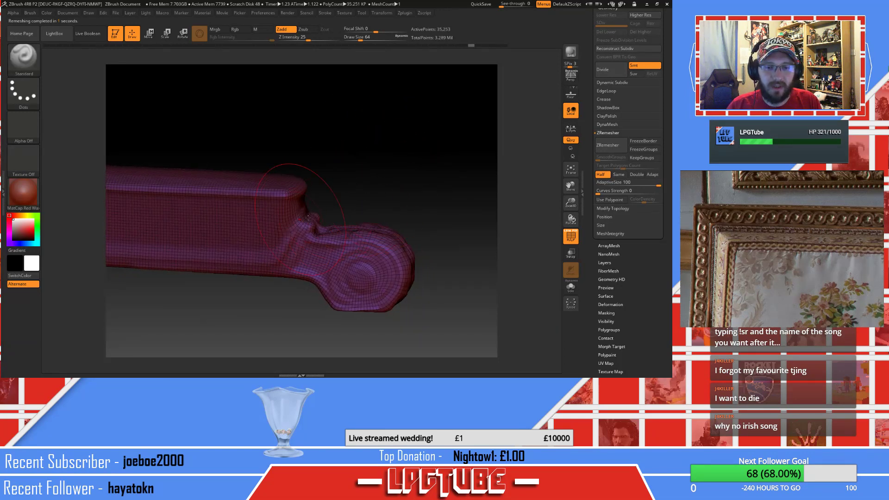
Remesh the restored arm with ZRemesher at Half using AdaptiveSize 100, and inspect the new edge flow
drag(307, 217, 530, 194)
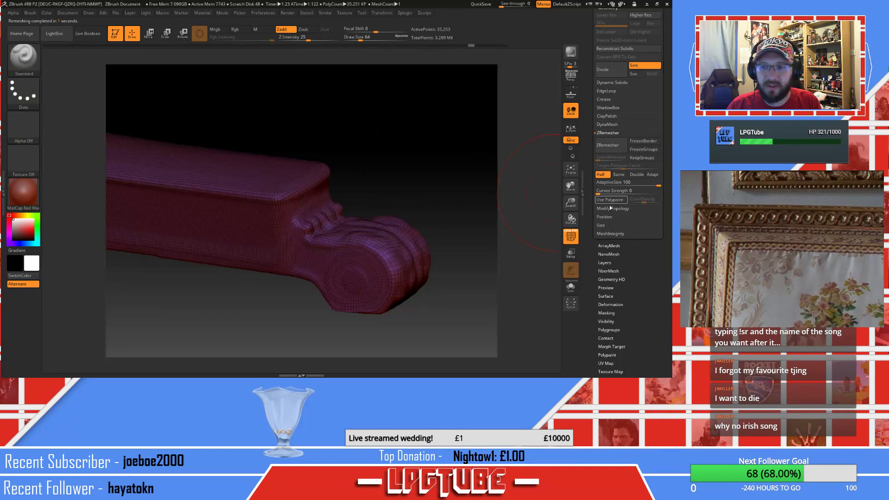
click(610, 150)
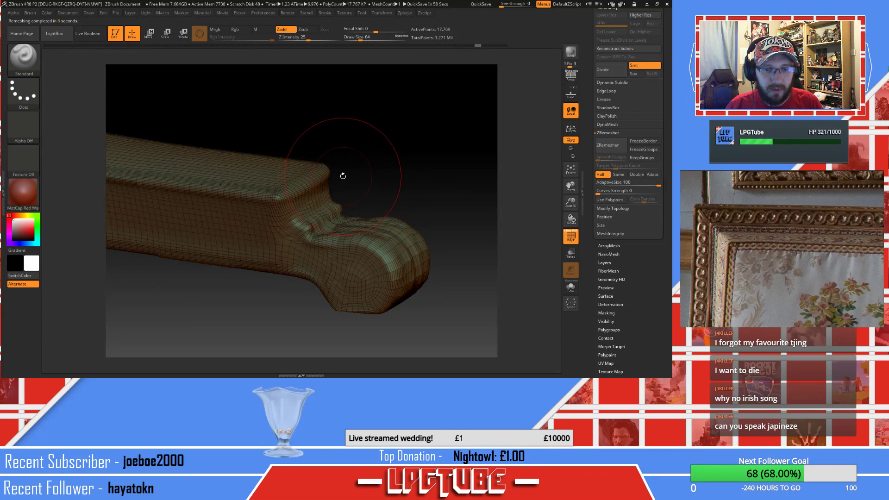
mouse_move(341, 179)
mouse_down()
mouse_move(357, 149)
mouse_move(369, 185)
mouse_move(342, 187)
mouse_move(319, 167)
mouse_move(378, 194)
mouse_move(355, 200)
mouse_move(381, 202)
mouse_move(383, 211)
mouse_move(412, 175)
mouse_move(377, 179)
mouse_move(404, 217)
mouse_move(376, 215)
mouse_move(332, 262)
mouse_move(322, 260)
mouse_move(392, 258)
mouse_move(364, 295)
mouse_move(380, 251)
mouse_up()
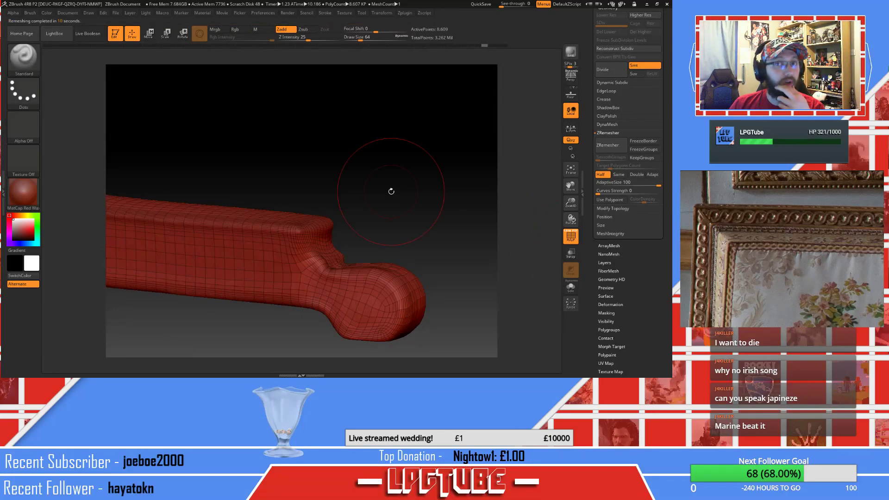
Undo the last remesh to restore the denser arm, and enable ZRemesher's Use Polypaint with a draw size of 13
mouse_move(387, 192)
mouse_down()
mouse_move(373, 204)
mouse_move(388, 194)
mouse_move(373, 218)
mouse_move(379, 230)
mouse_move(350, 251)
mouse_move(331, 240)
mouse_up()
key(ctrl+d)
key(s)
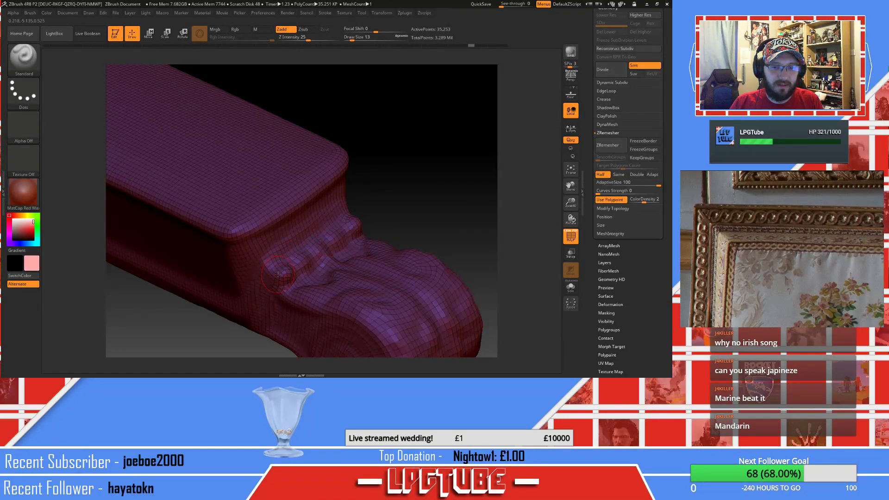
key(v)
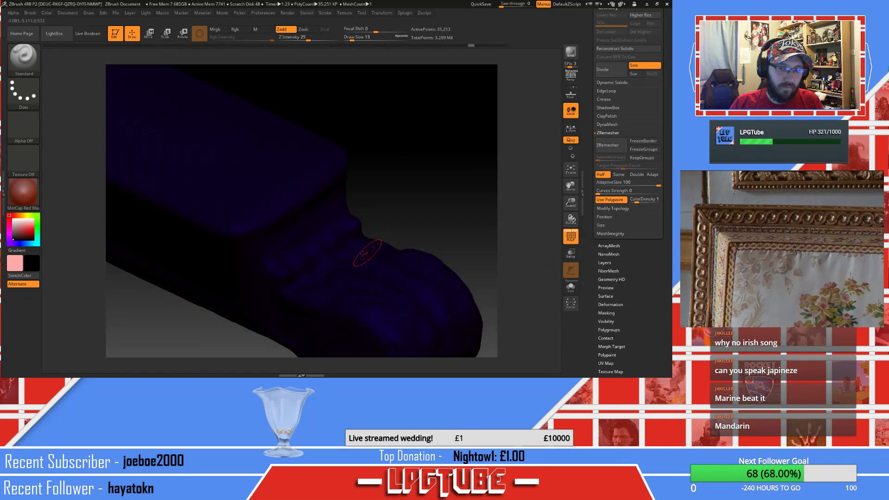
key(v)
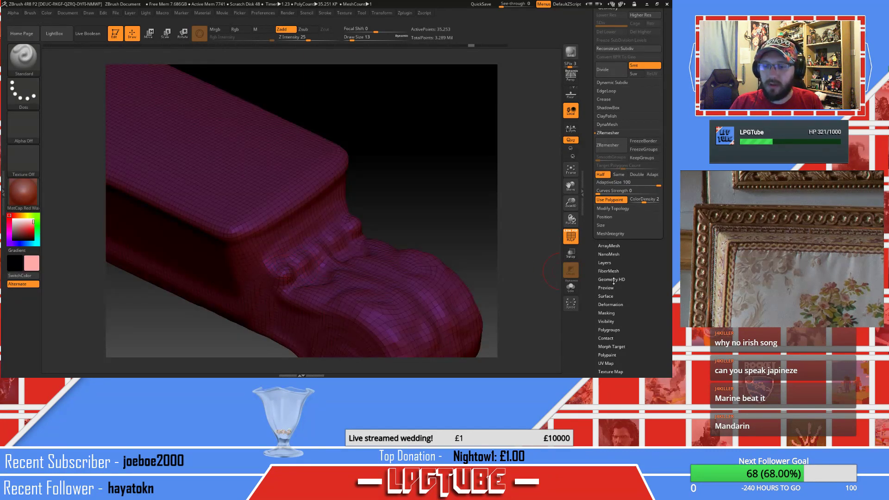
drag(473, 261, 385, 214)
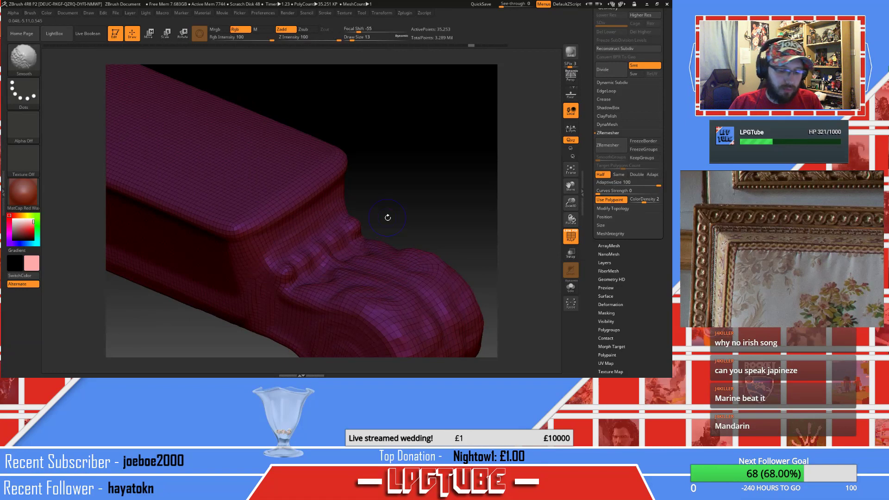
key(shift+f)
key(shift+f)
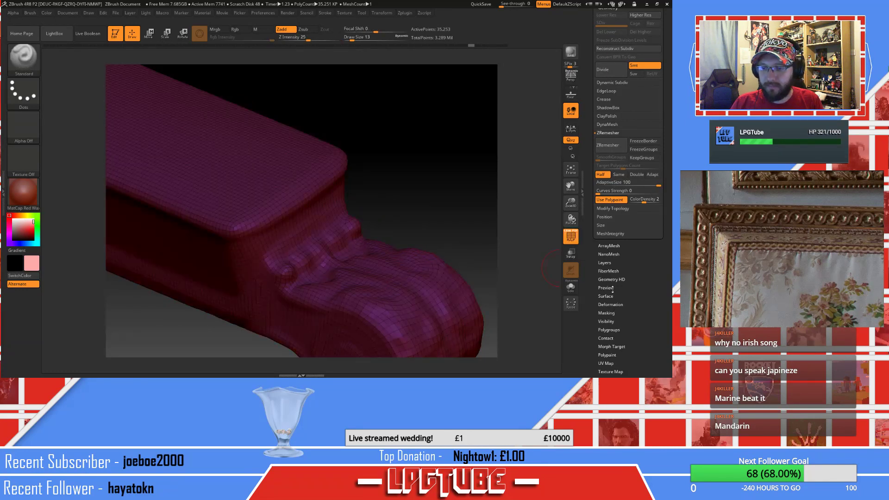
Try enabling Colorize in the arm's polypaint settings, and undo the change
click(607, 354)
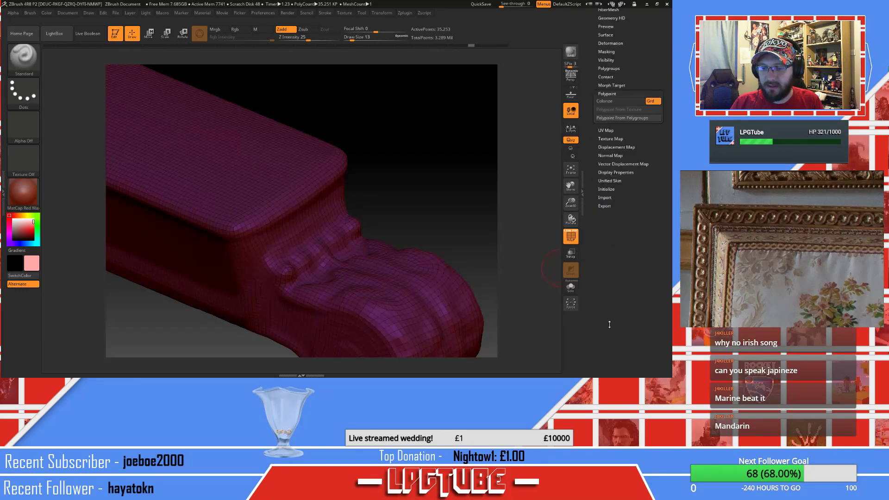
drag(615, 221, 615, 307)
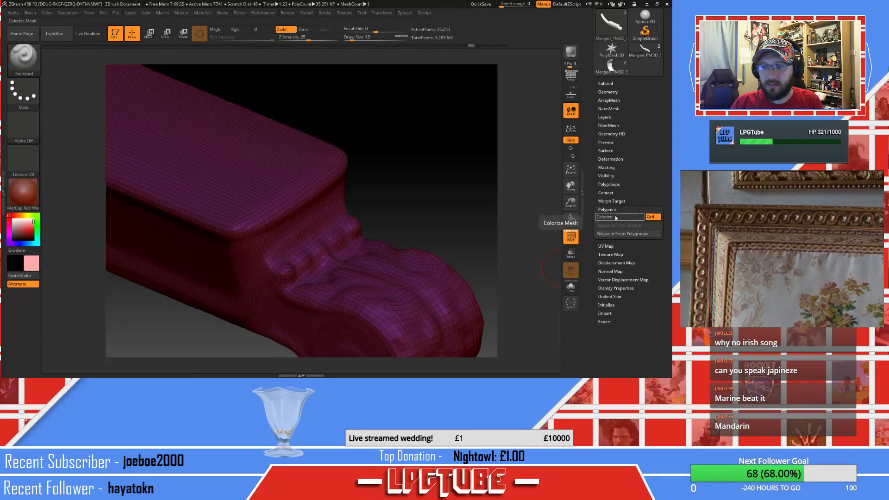
click(614, 217)
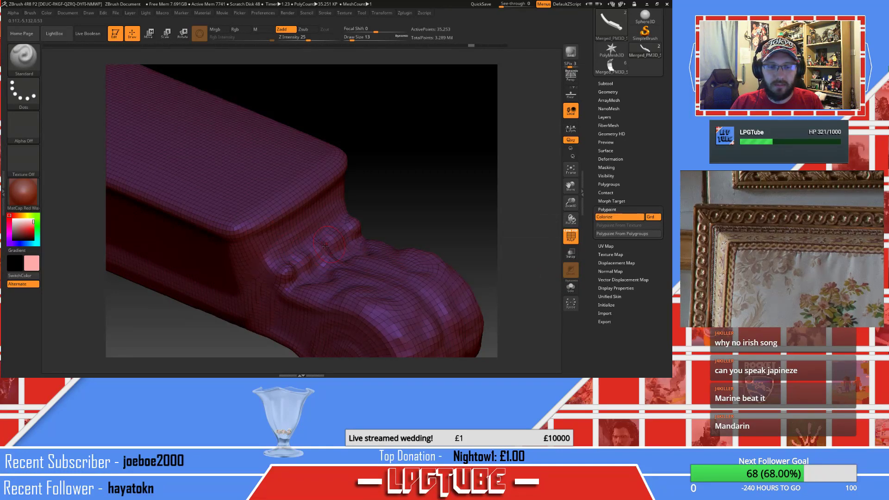
key(ctrl+z)
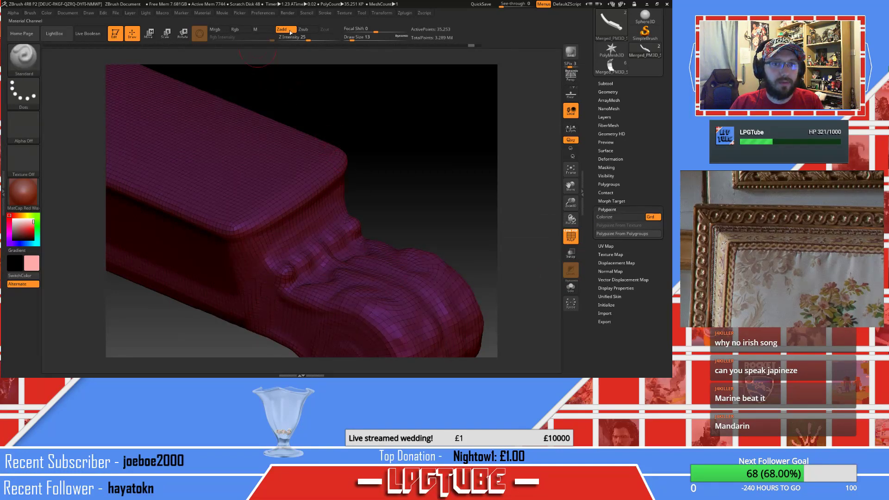
Turn off Zadd and set the Standard brush to paint Rgb only, testing a stroke on the bead detail
click(285, 29)
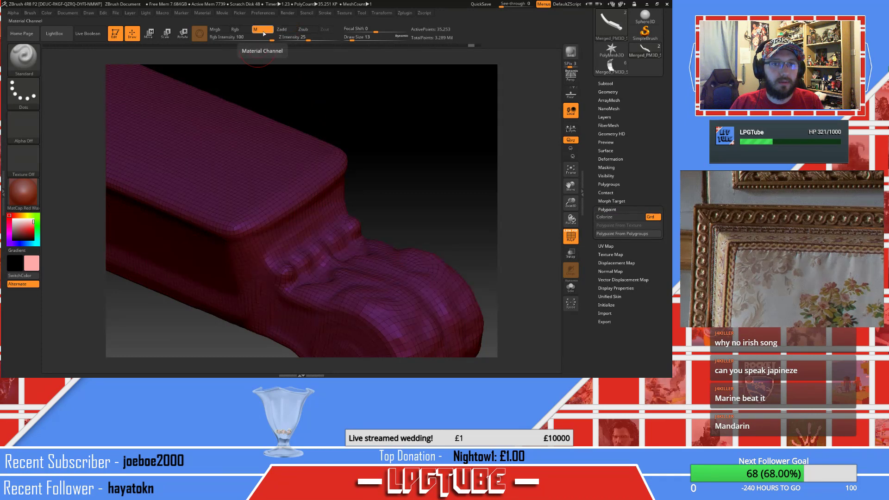
click(241, 29)
mouse_move(327, 241)
mouse_down()
mouse_move(319, 269)
mouse_move(313, 252)
mouse_up()
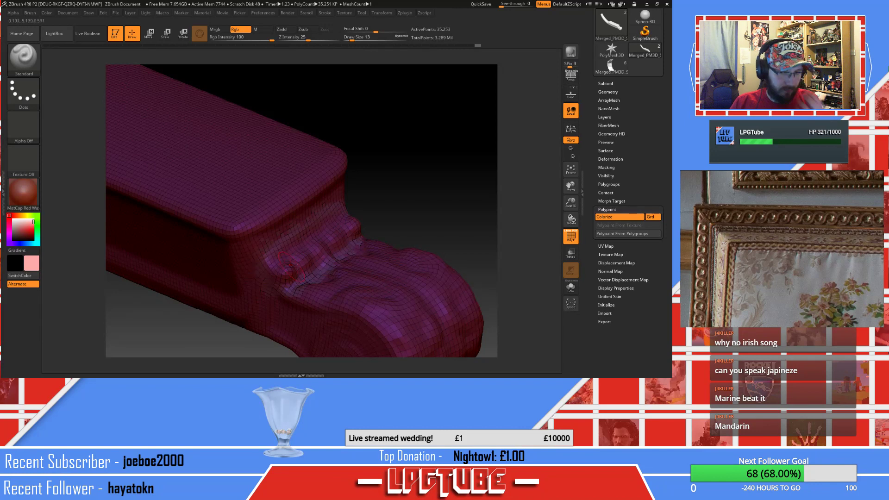
drag(369, 190, 357, 228)
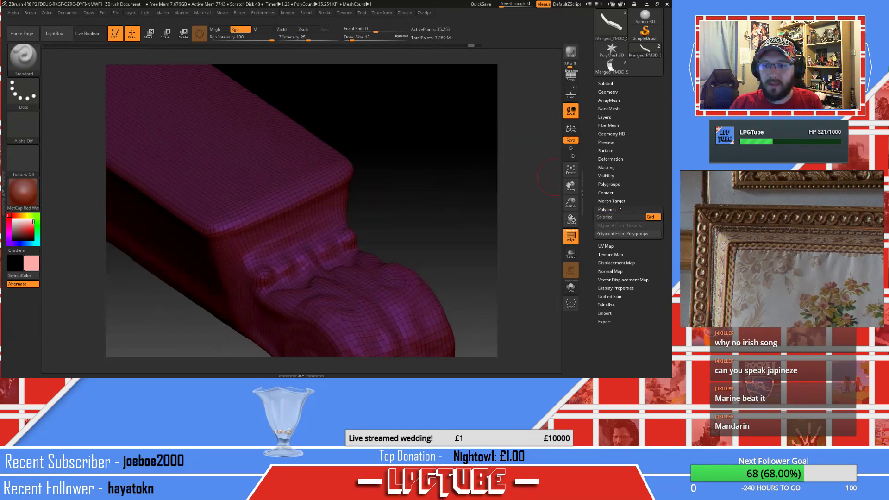
Set ZRemesher's polypaint ColorDensity to 4
click(621, 91)
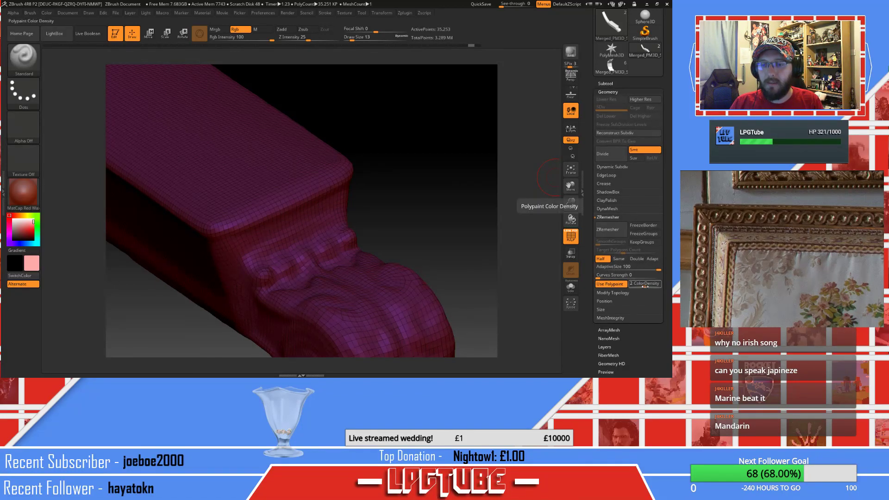
drag(643, 285, 626, 283)
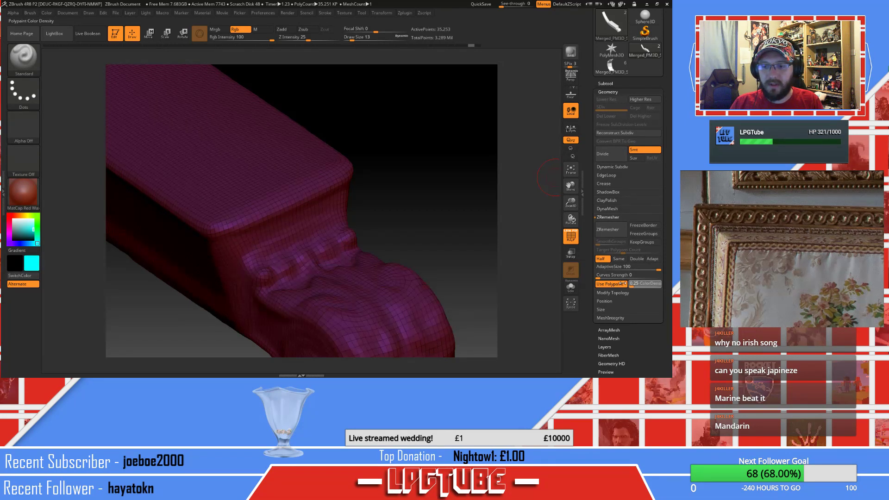
mouse_move(623, 284)
mouse_down()
mouse_move(658, 284)
mouse_move(626, 284)
mouse_up()
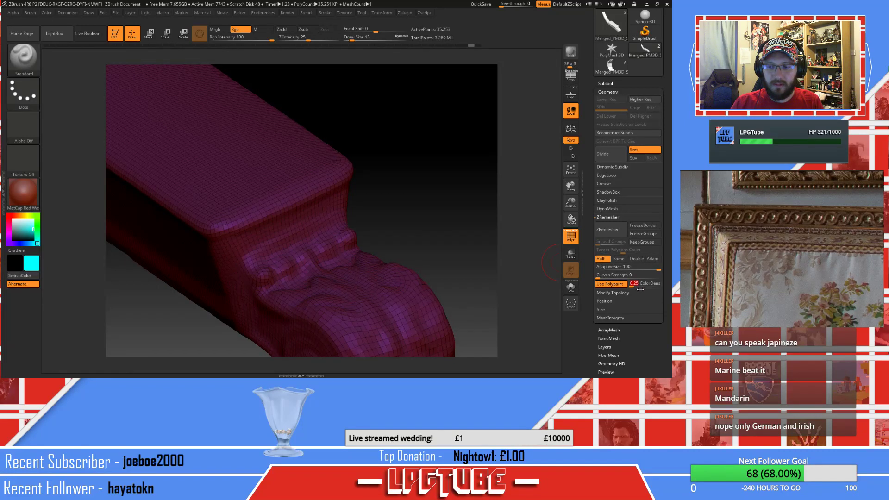
drag(635, 284, 662, 284)
Polypaint the bead detail between the arm block and the scroll in red
mouse_move(361, 236)
mouse_down()
mouse_move(326, 241)
mouse_move(300, 263)
mouse_up()
mouse_move(387, 224)
mouse_down()
mouse_move(383, 201)
mouse_move(354, 238)
mouse_move(252, 273)
mouse_up()
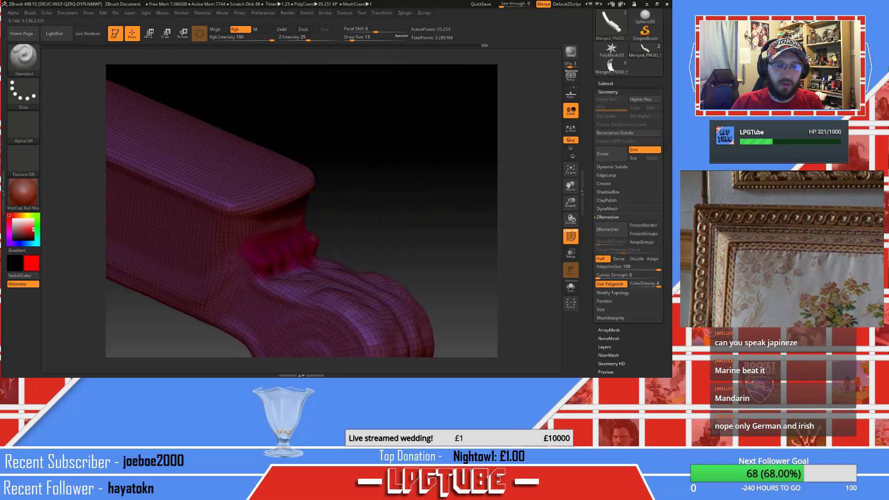
drag(322, 262, 366, 236)
Remesh the polypainted arm with ZRemesher at Half, and inspect the resulting topology around the arm
click(607, 229)
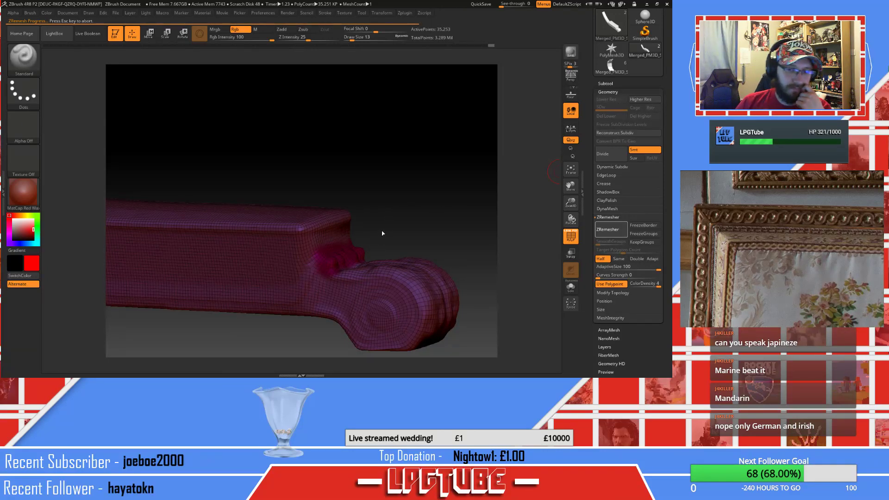
drag(380, 228, 332, 226)
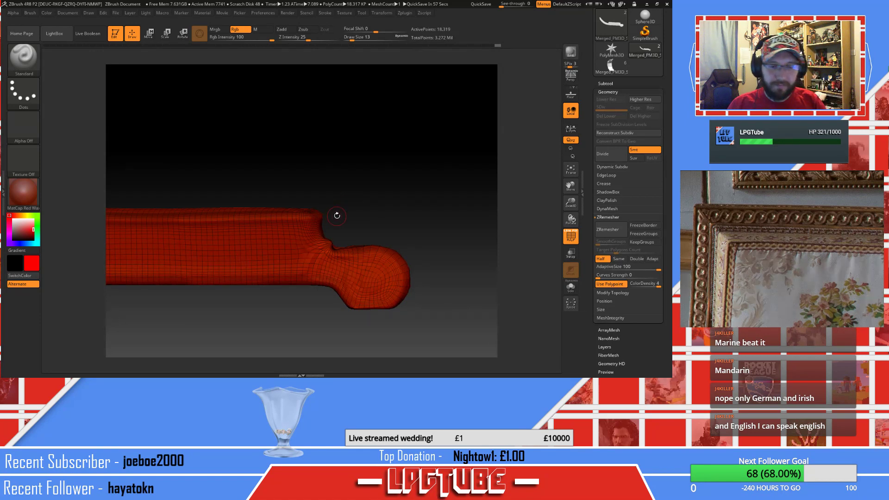
mouse_move(342, 190)
mouse_down()
mouse_move(361, 173)
mouse_move(409, 196)
mouse_move(382, 190)
mouse_move(392, 211)
mouse_move(350, 219)
mouse_move(381, 214)
mouse_move(383, 224)
mouse_move(309, 347)
mouse_up()
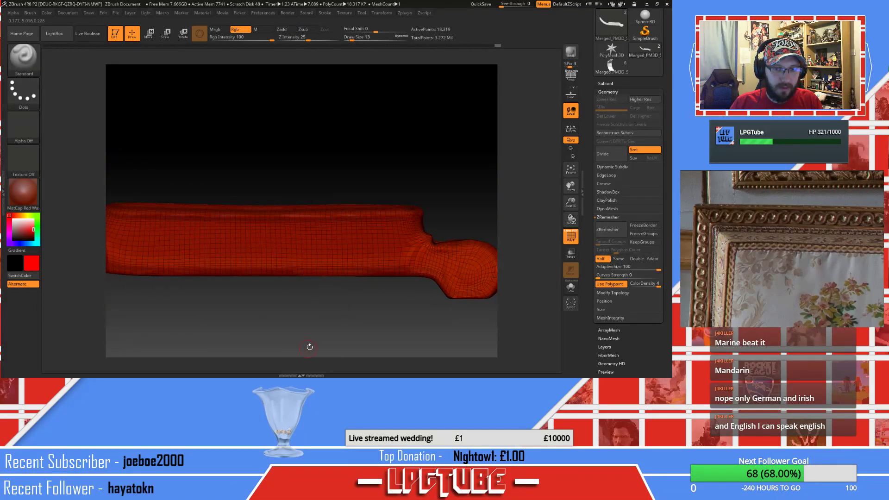
Switch to Maya and compare NewChairArmLOW with the high-poly arm by hiding and reshowing the high-poly layer
click(657, 4)
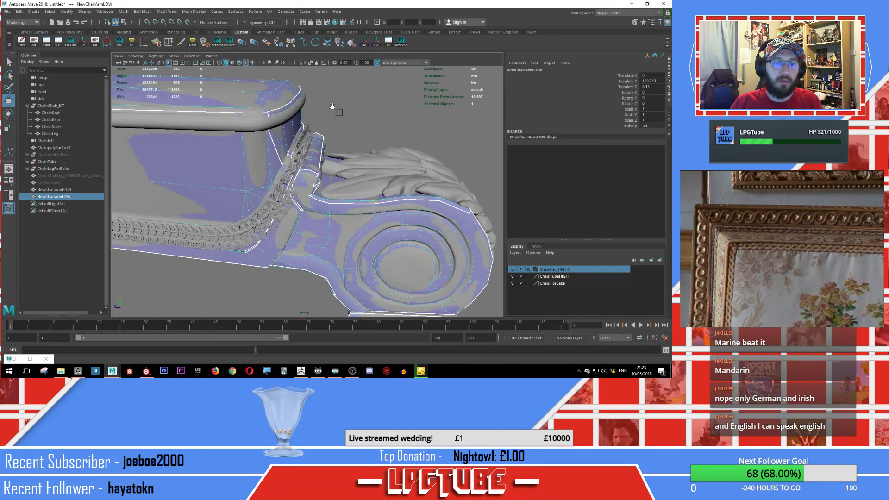
alt+drag(332, 107, 267, 177)
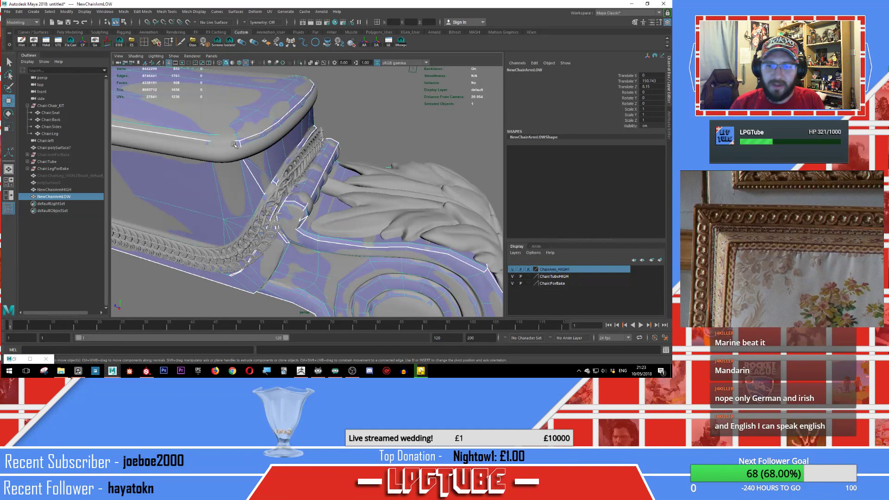
click(513, 270)
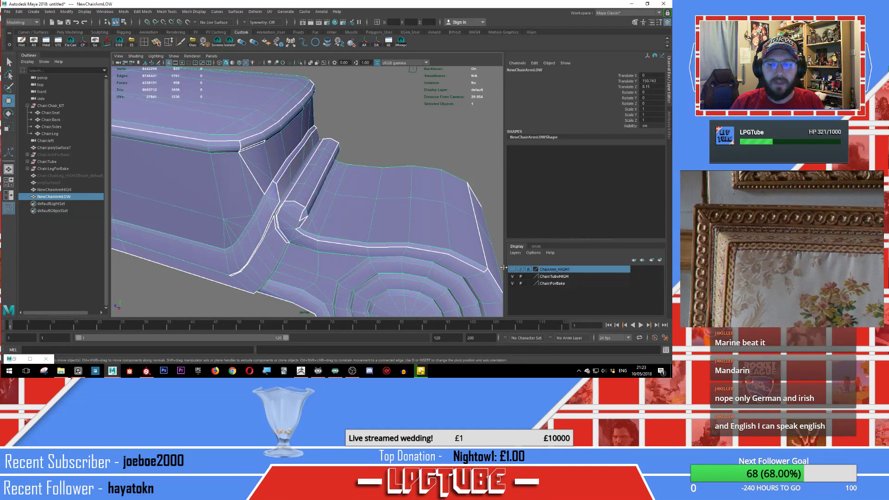
click(512, 270)
alt+drag(333, 204, 368, 215)
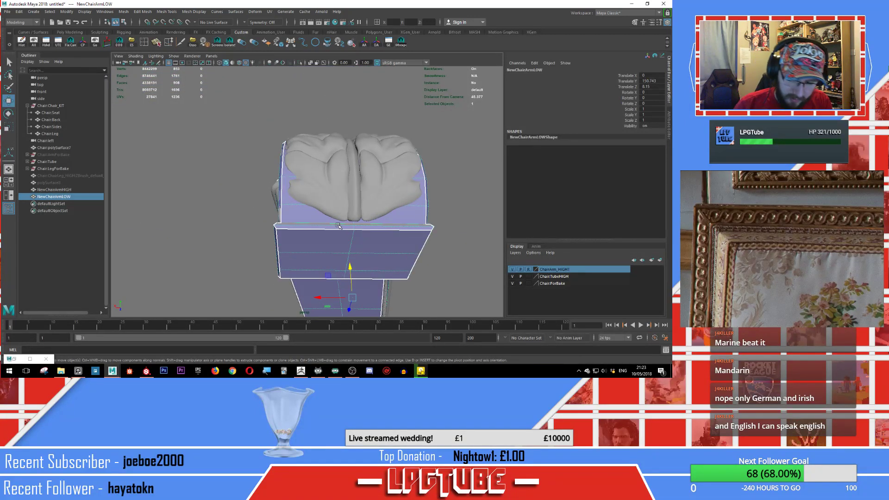
Select the center edge on the front of NewChairArmLOW beneath the leaf ornament
click(359, 209)
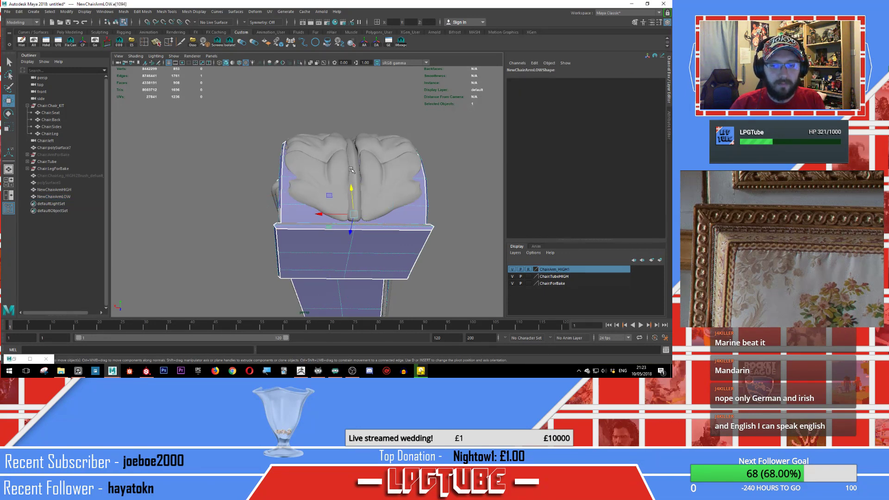